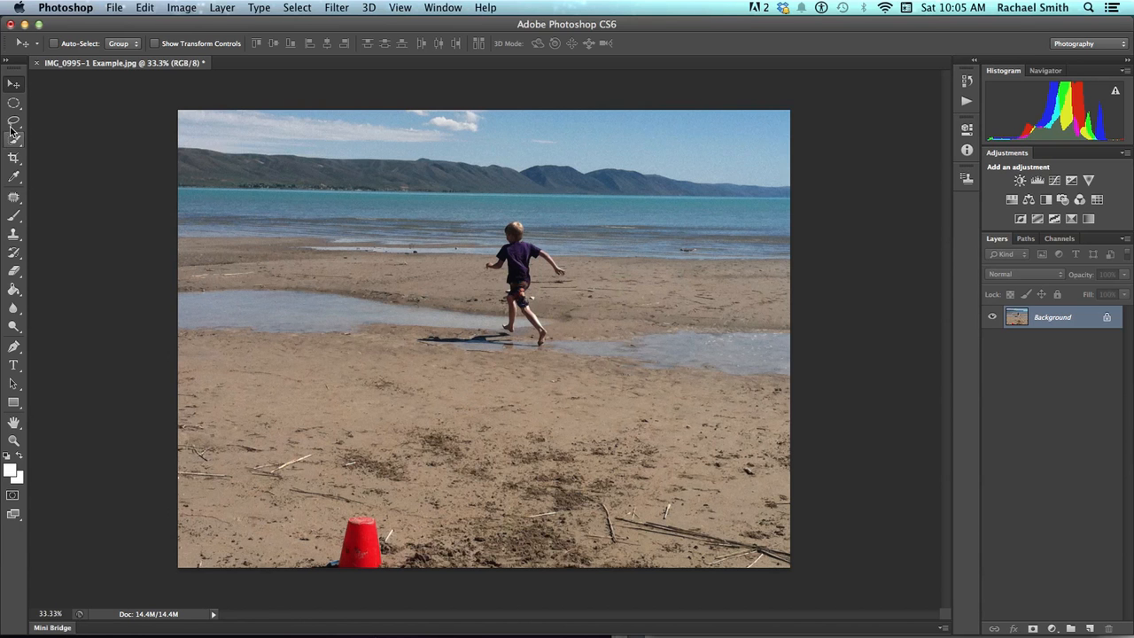
# - Crop the beach photo to remove the foreground with the red bucket and the strip along its right edge
pyautogui.click(13, 159)
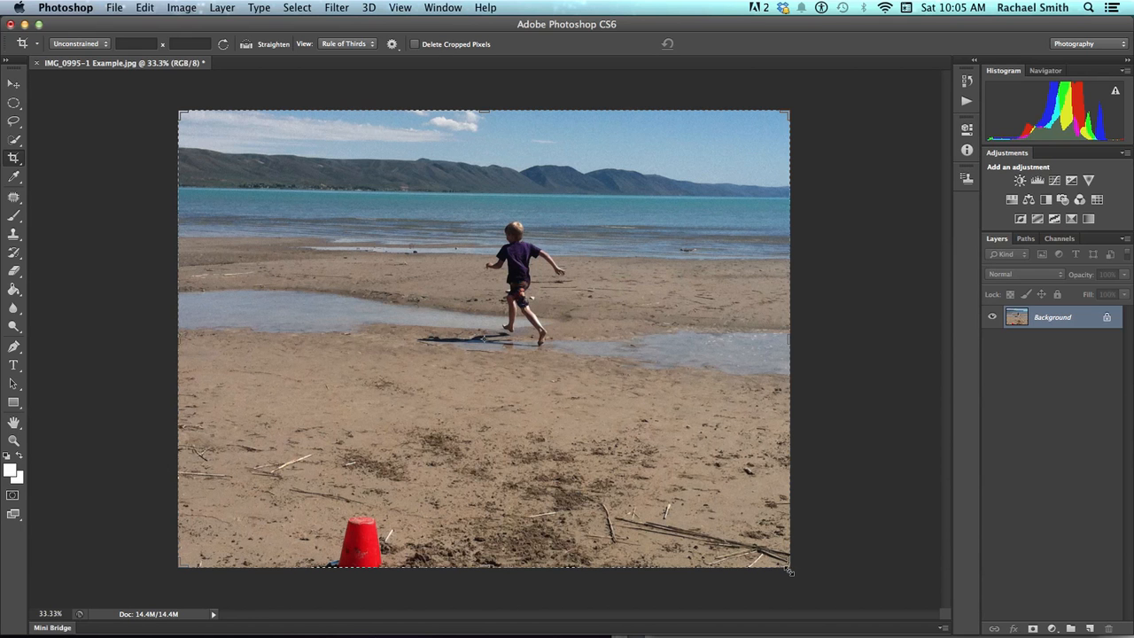
pyautogui.moveTo(790, 569); pyautogui.dragTo(739, 503)
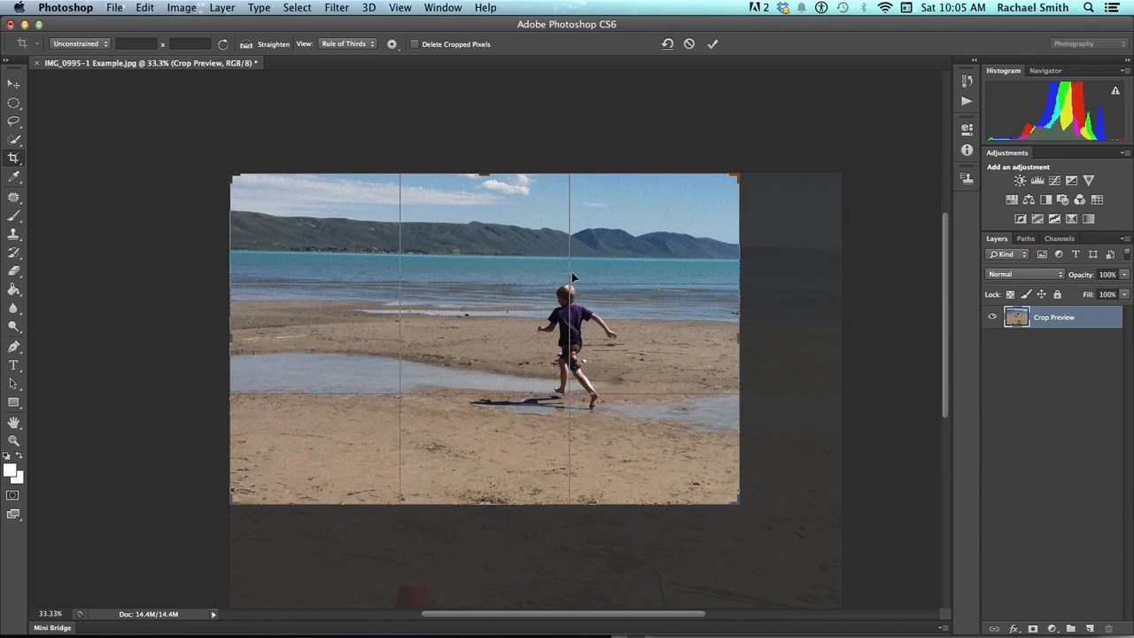
pyautogui.moveTo(230, 175); pyautogui.dragTo(236, 178)
pyautogui.moveTo(457, 356)
pyautogui.mouseDown()
pyautogui.moveTo(483, 358)
pyautogui.moveTo(459, 356)
pyautogui.mouseUp()
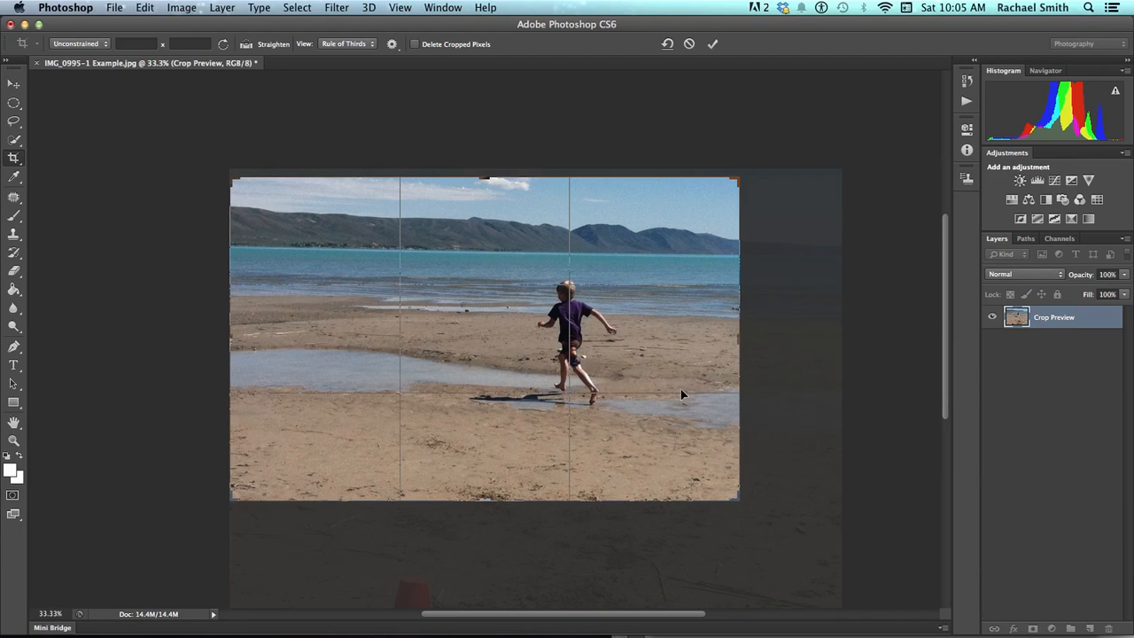
pyautogui.press('Return')
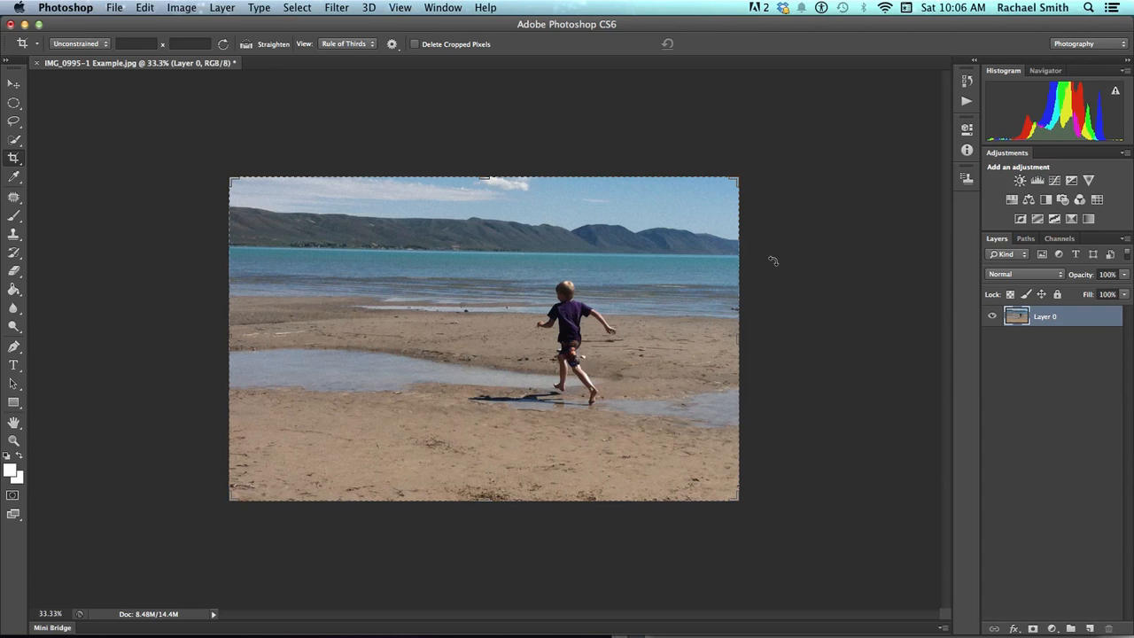
# - Straighten the cropped photo along the far shoreline of the lake and apply the rotation
pyautogui.click(240, 49)
pyautogui.moveTo(225, 248); pyautogui.dragTo(749, 260)
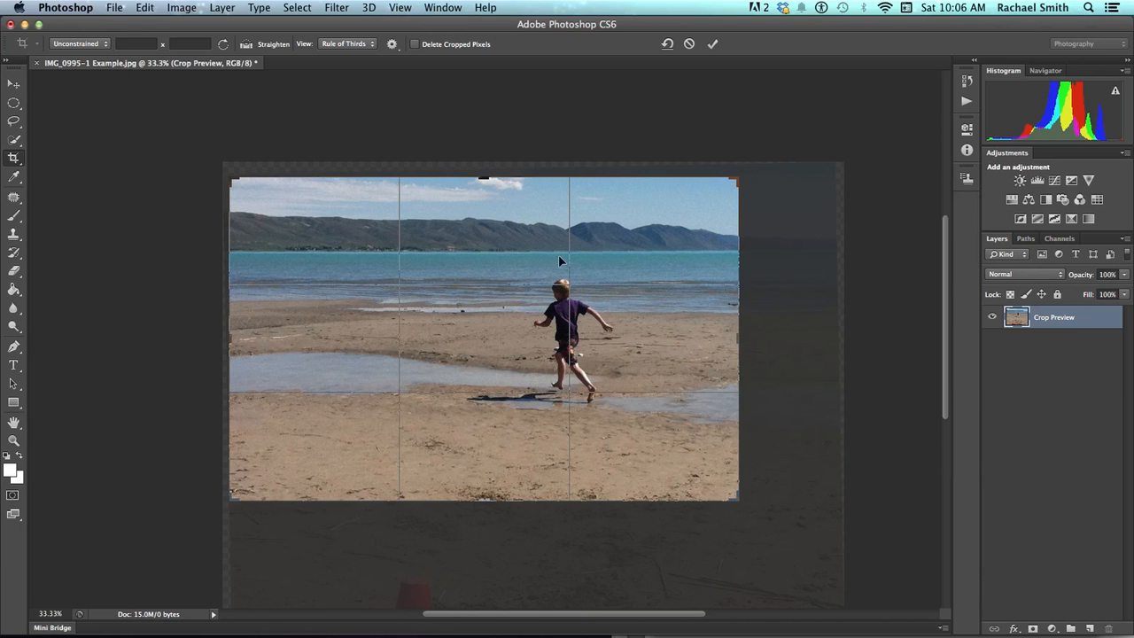
pyautogui.press('Return')
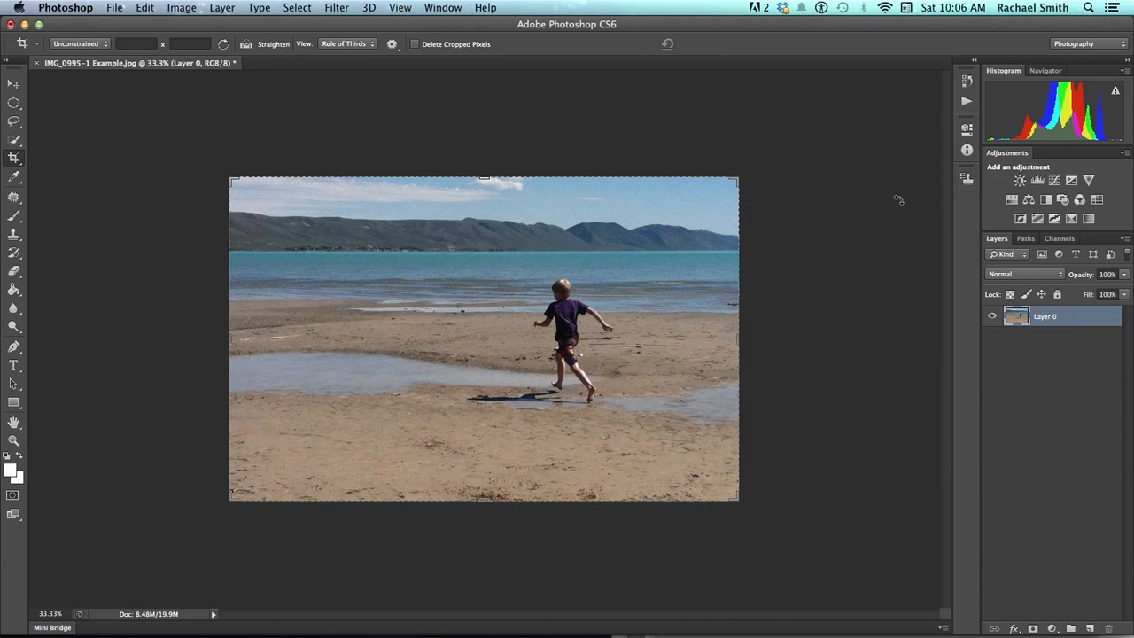
# - Add a Levels adjustment with input black 0, midtone 1.22 and white 232
pyautogui.click(1038, 182)
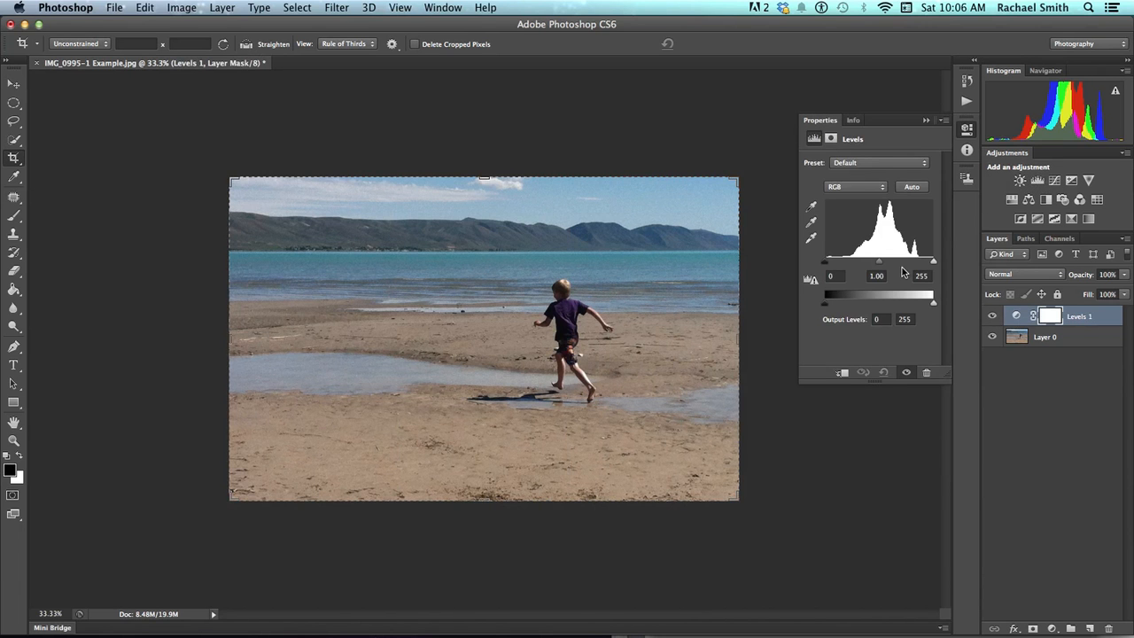
pyautogui.moveTo(931, 265); pyautogui.dragTo(872, 265)
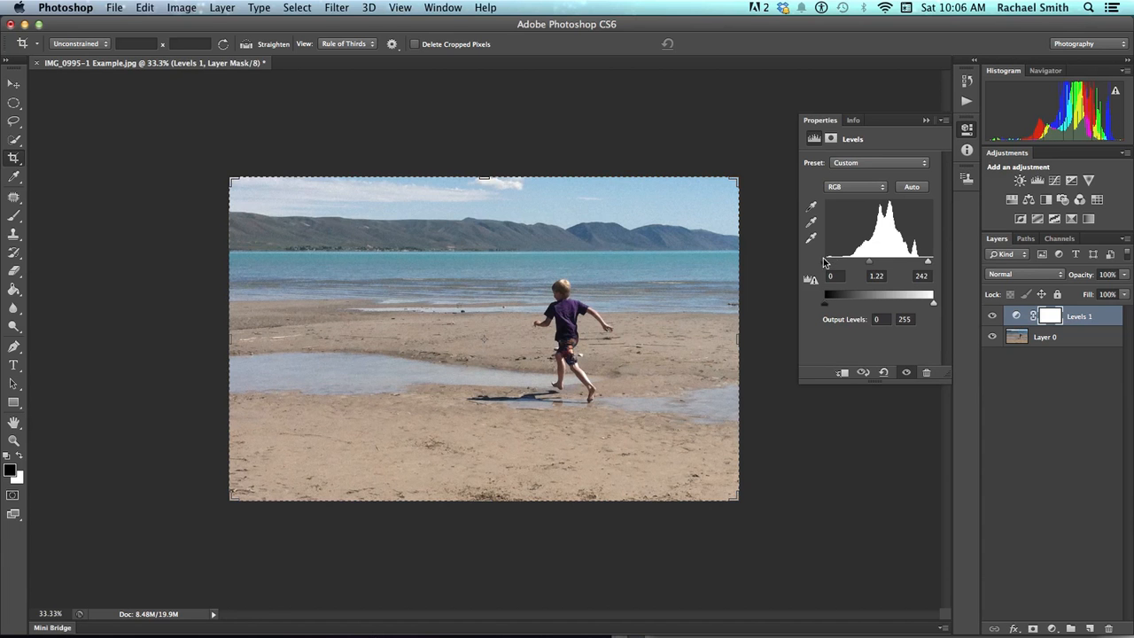
pyautogui.moveTo(825, 264); pyautogui.dragTo(825, 265)
pyautogui.moveTo(829, 267); pyautogui.dragTo(821, 265)
pyautogui.moveTo(928, 265); pyautogui.dragTo(924, 265)
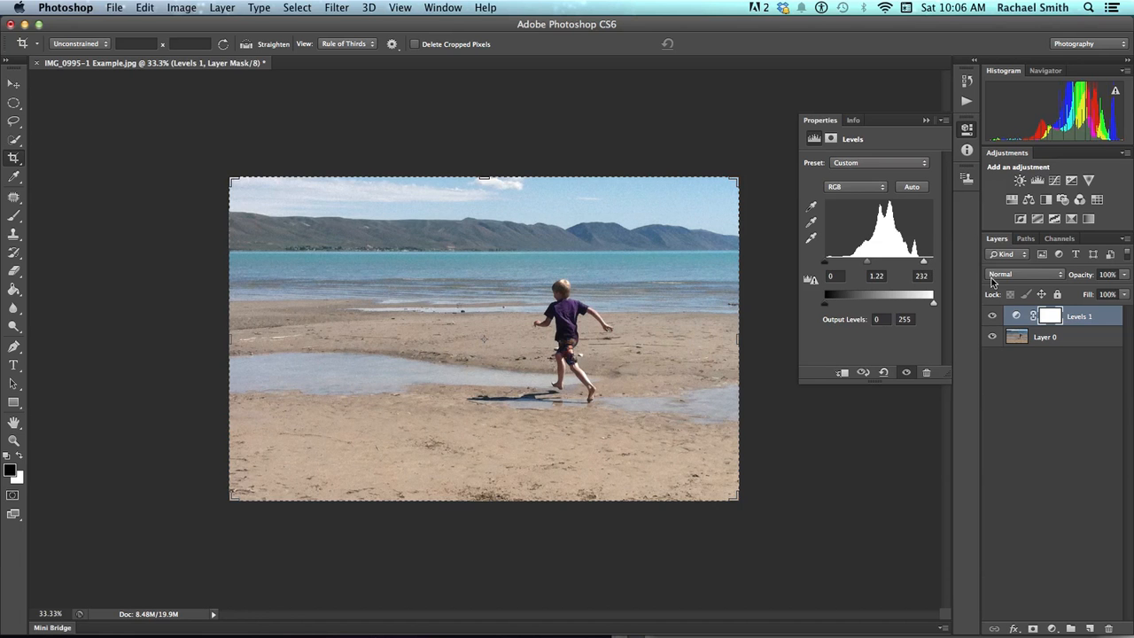
# - Add a Curves adjustment with a midtone point, a highlight point at 206/206 and a shadow point at input 71, output 83
pyautogui.click(1055, 180)
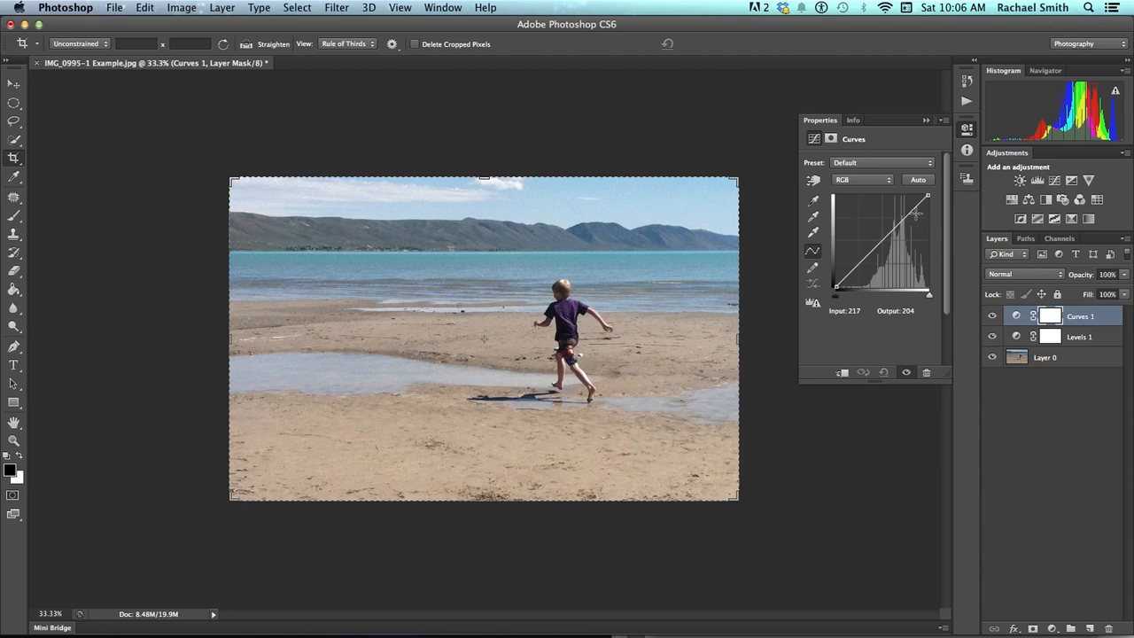
pyautogui.moveTo(883, 242); pyautogui.dragTo(909, 212)
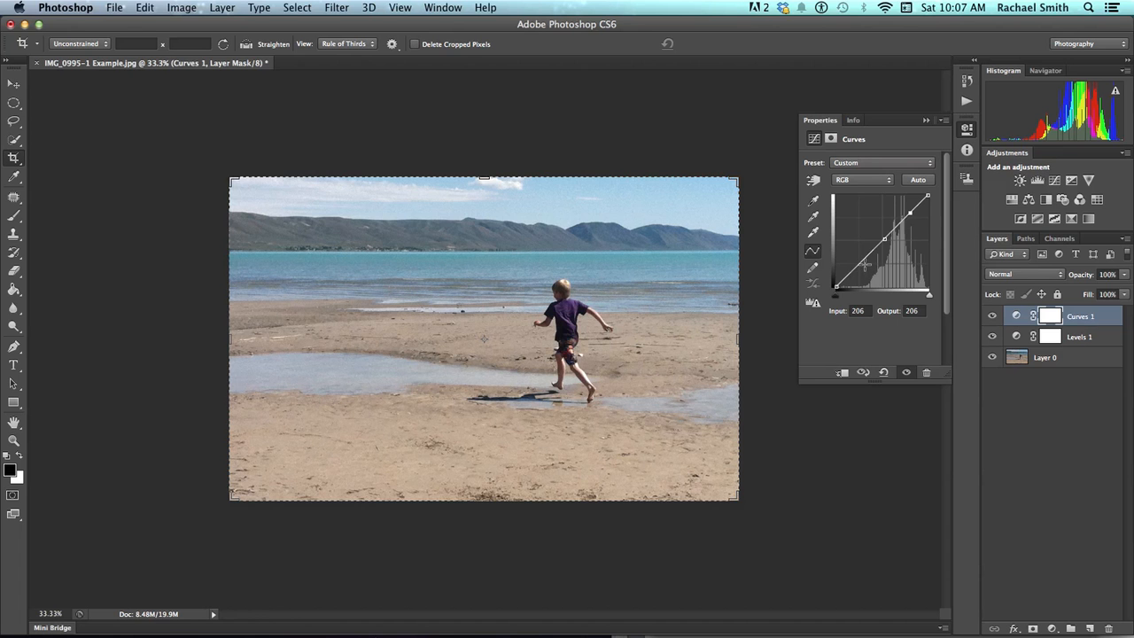
pyautogui.moveTo(864, 259); pyautogui.dragTo(862, 258)
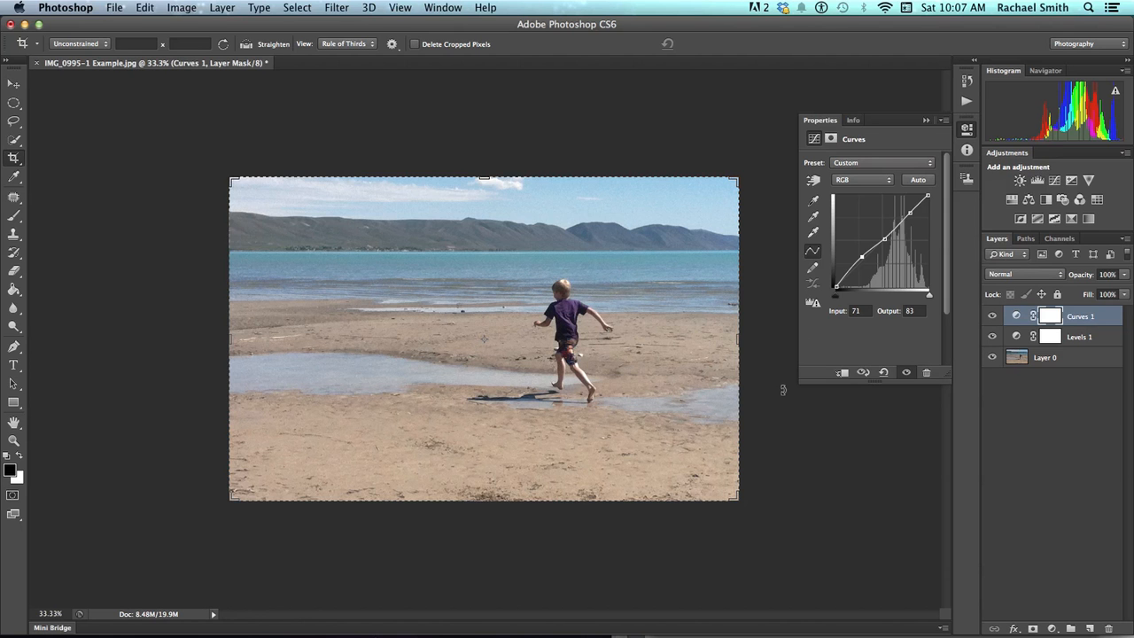
pyautogui.click(927, 120)
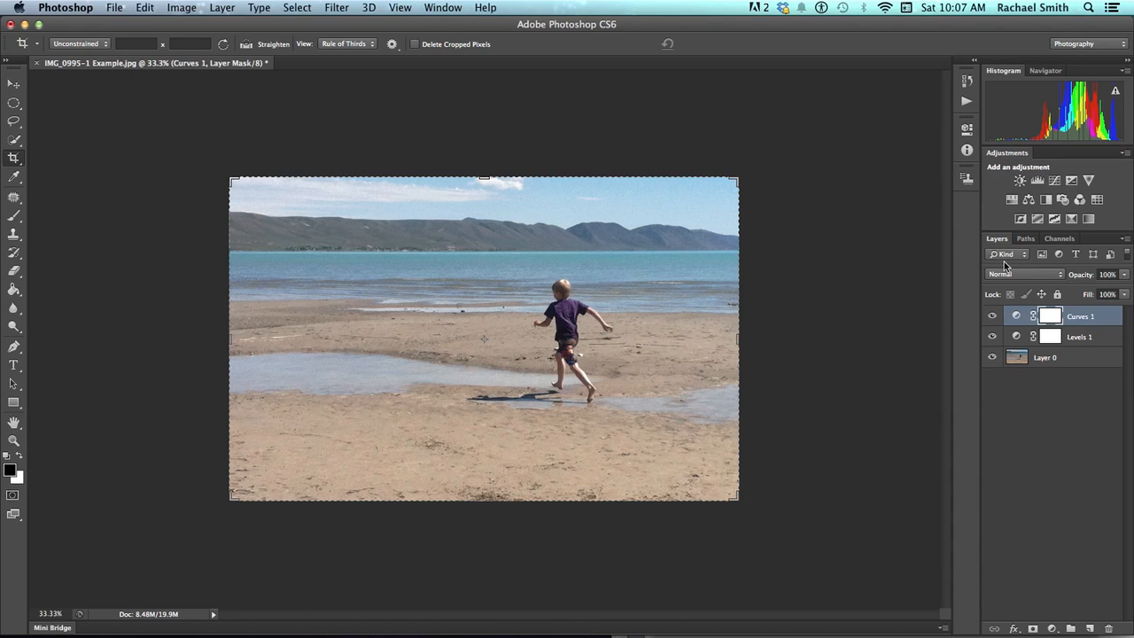
# - Check Layer 0 by toggling its visibility, and duplicate it beneath the adjustment layers
pyautogui.click(1069, 361)
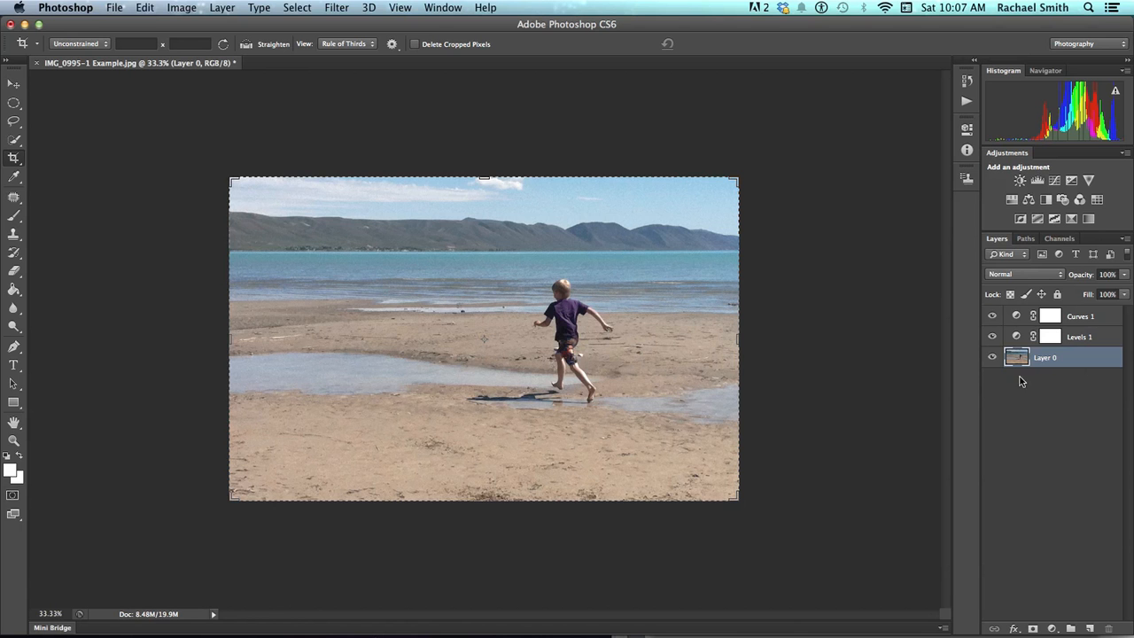
pyautogui.click(992, 358)
pyautogui.click(992, 358)
pyautogui.moveTo(1058, 358); pyautogui.dragTo(1091, 629)
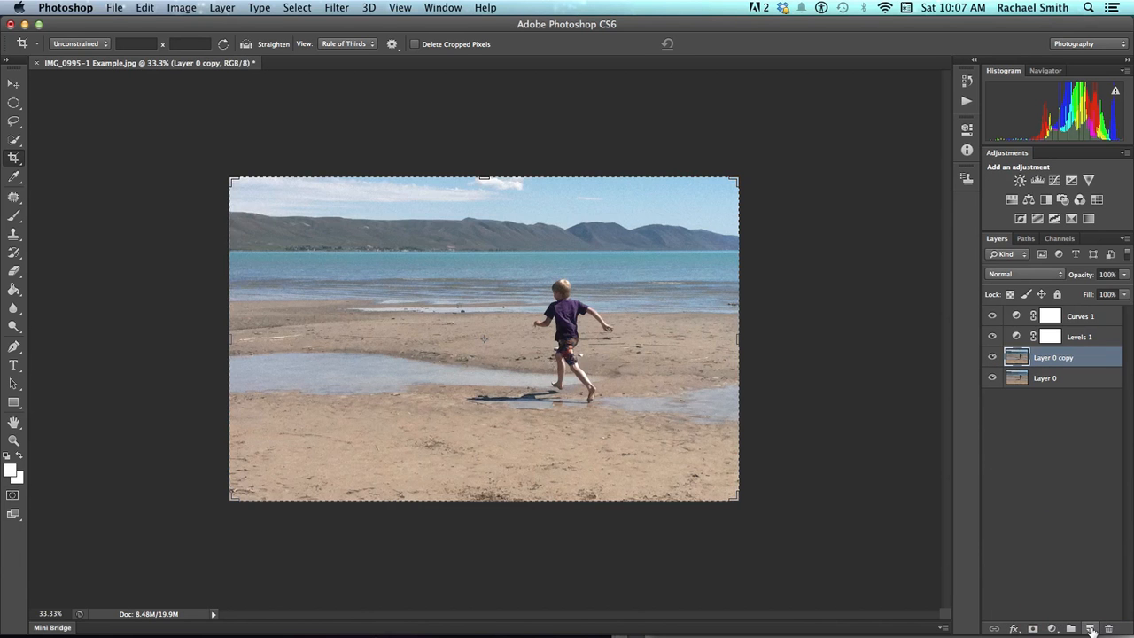
# - Set up the Dodge tool brush with a size of 363 px and a hardness of 13%
pyautogui.click(14, 327)
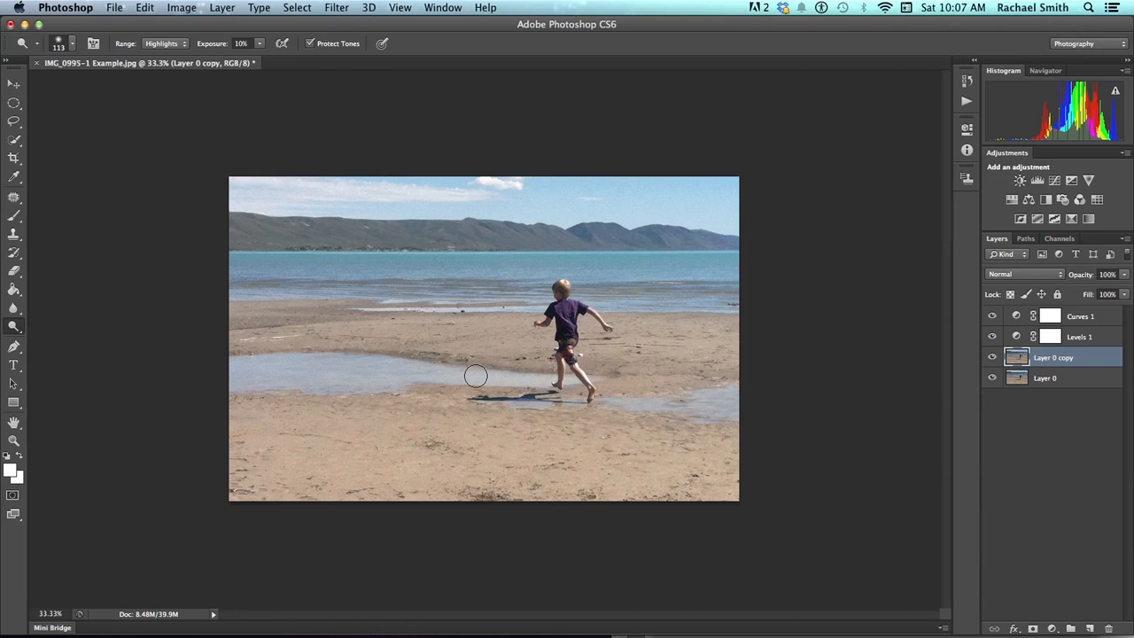
pyautogui.rightClick(463, 323)
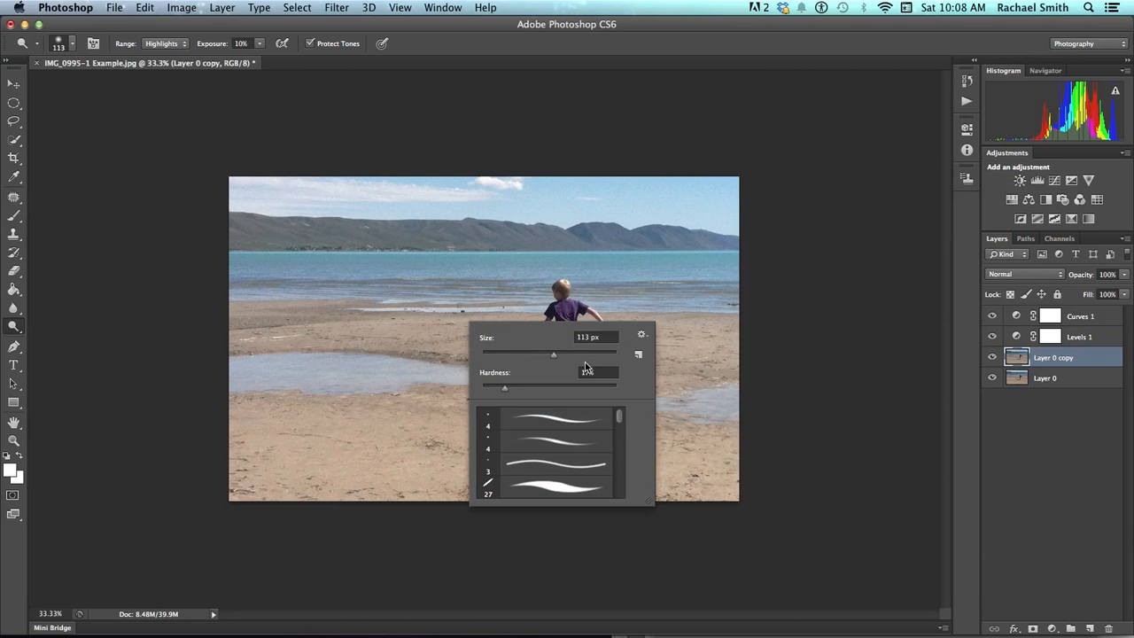
pyautogui.moveTo(556, 356); pyautogui.dragTo(570, 362)
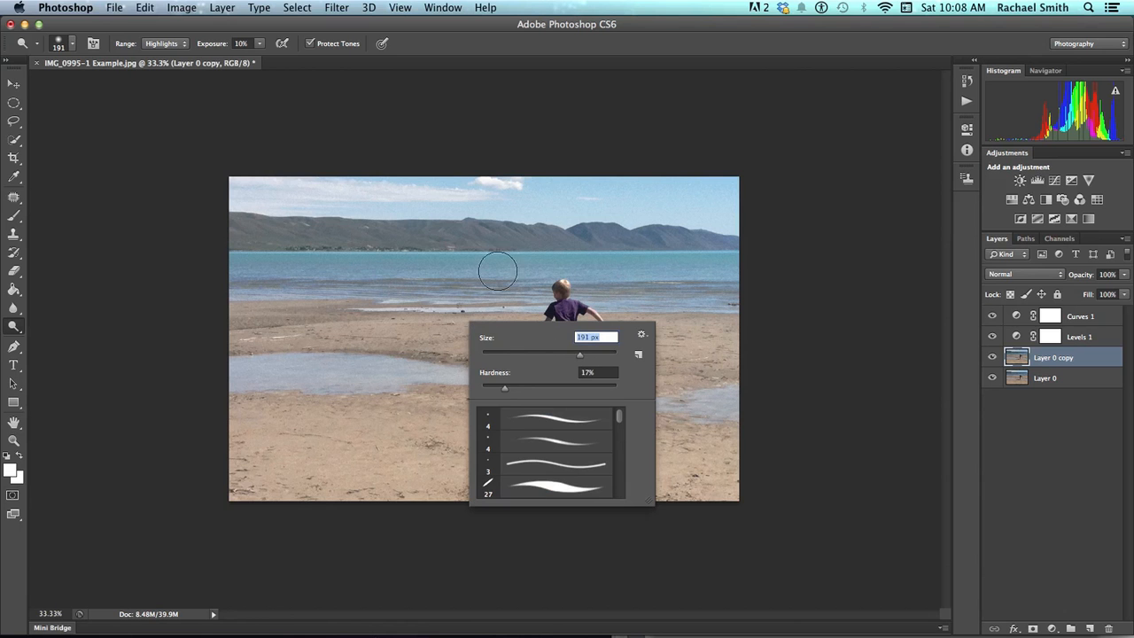
pyautogui.moveTo(506, 389); pyautogui.dragTo(500, 387)
pyautogui.moveTo(583, 358); pyautogui.dragTo(595, 357)
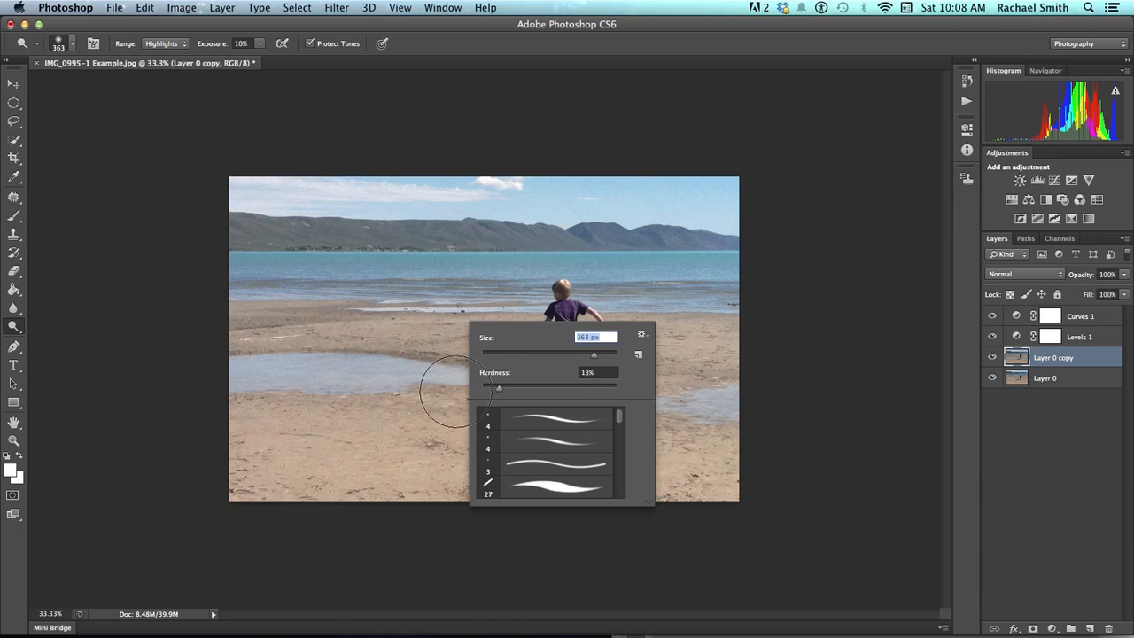
# - Try to lighten the running boy with the Dodge tool at 34% exposure, and undo the stroke
pyautogui.click(258, 45)
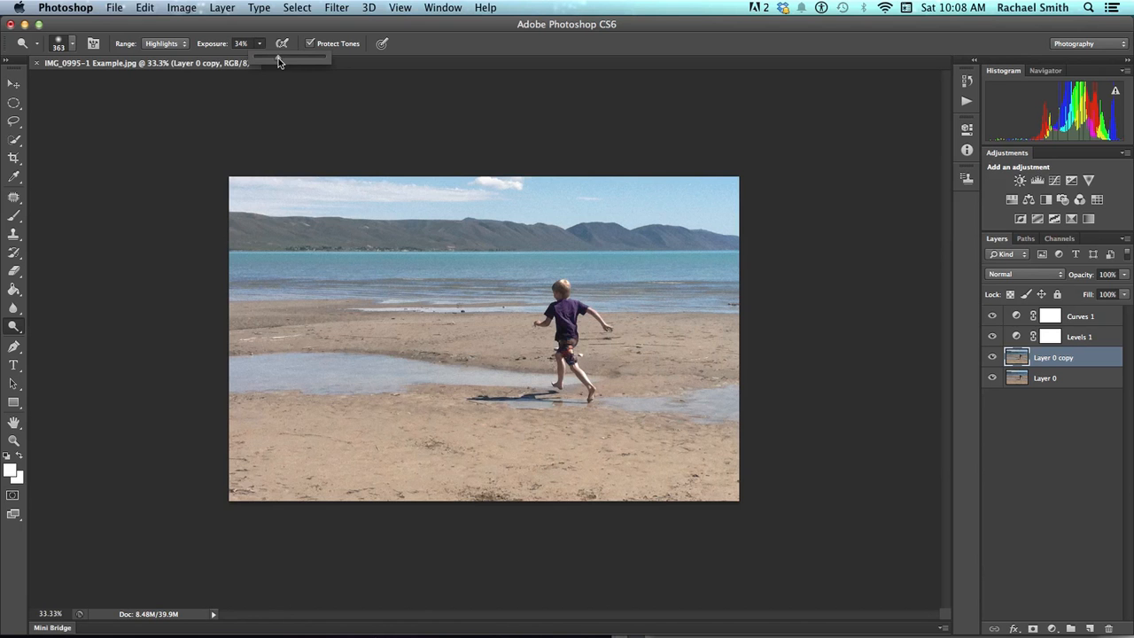
pyautogui.click(562, 307)
pyautogui.moveTo(562, 306)
pyautogui.mouseDown()
pyautogui.moveTo(561, 341)
pyautogui.moveTo(581, 376)
pyautogui.moveTo(576, 314)
pyautogui.mouseUp()
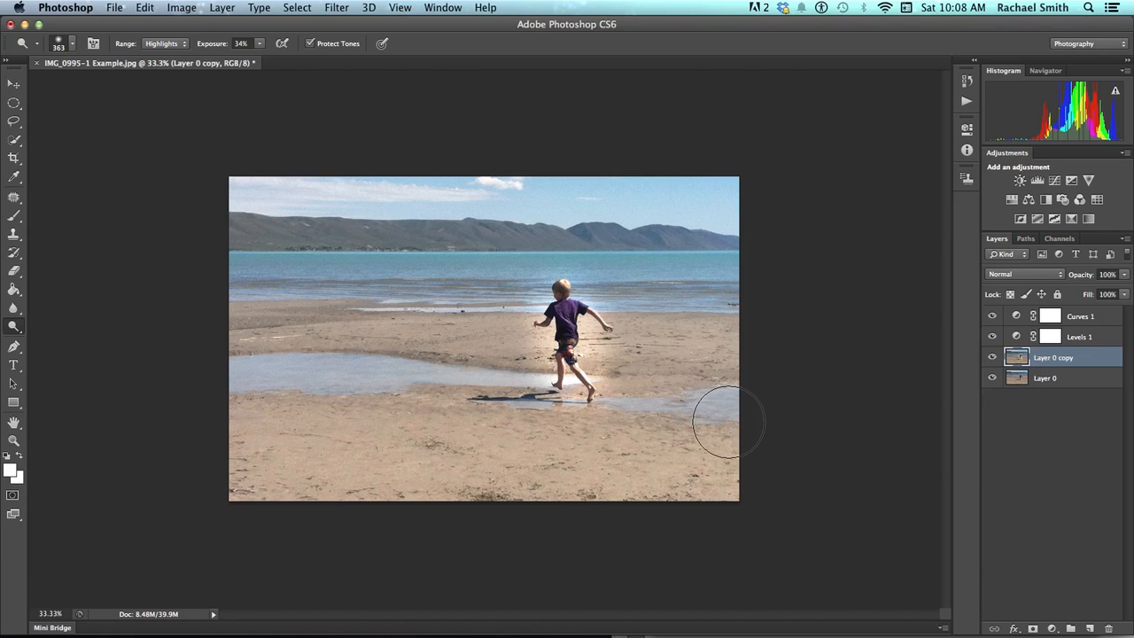
pyautogui.press('super+z')
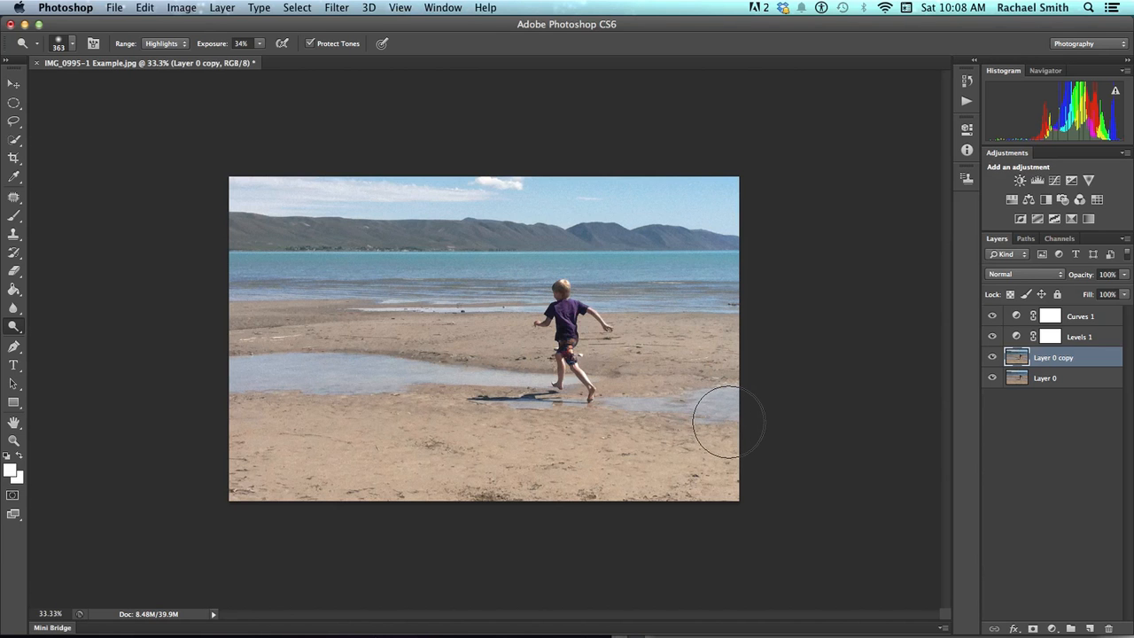
# - Lighten the running boy with the Dodge tool at 10% exposure, and raise the tool's exposure to 18%
pyautogui.click(259, 43)
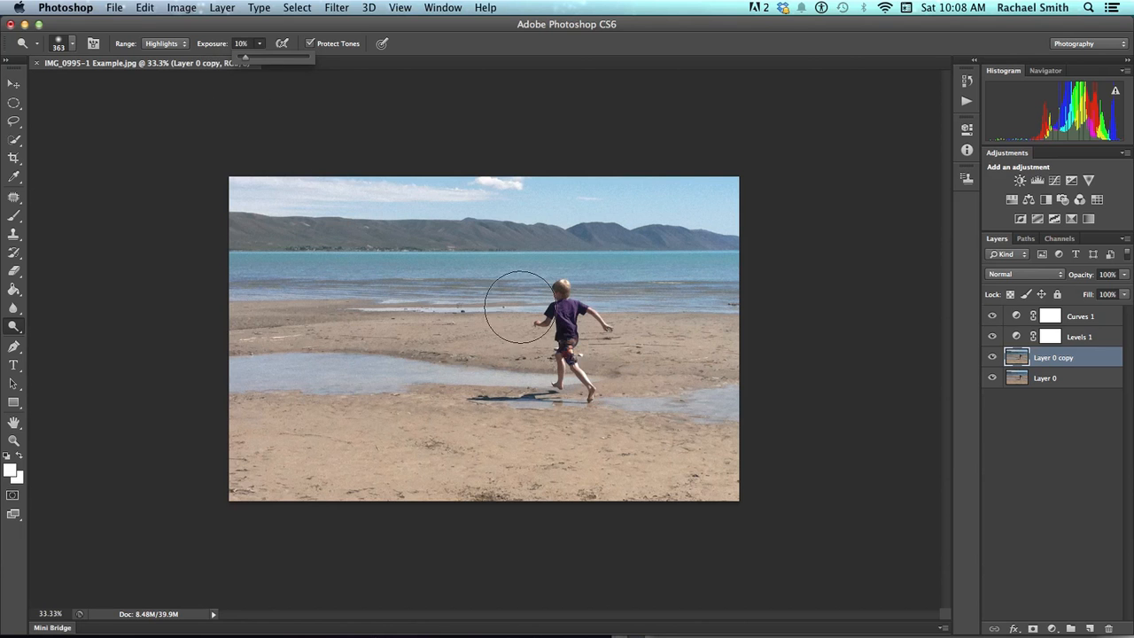
pyautogui.click(568, 306)
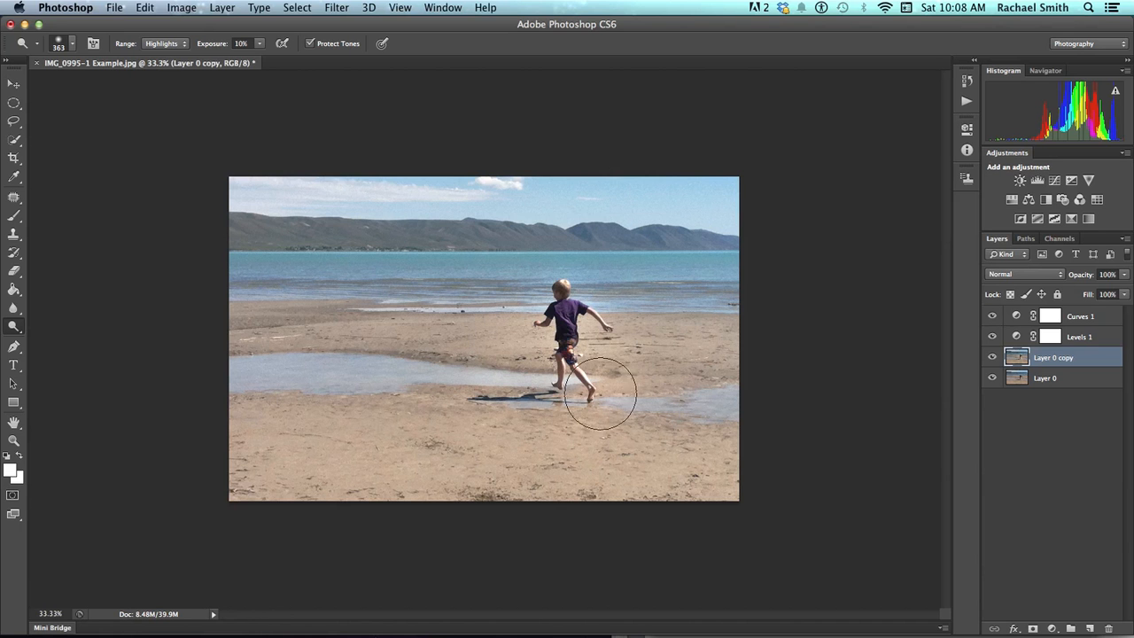
pyautogui.click(260, 45)
pyautogui.moveTo(263, 57); pyautogui.dragTo(268, 58)
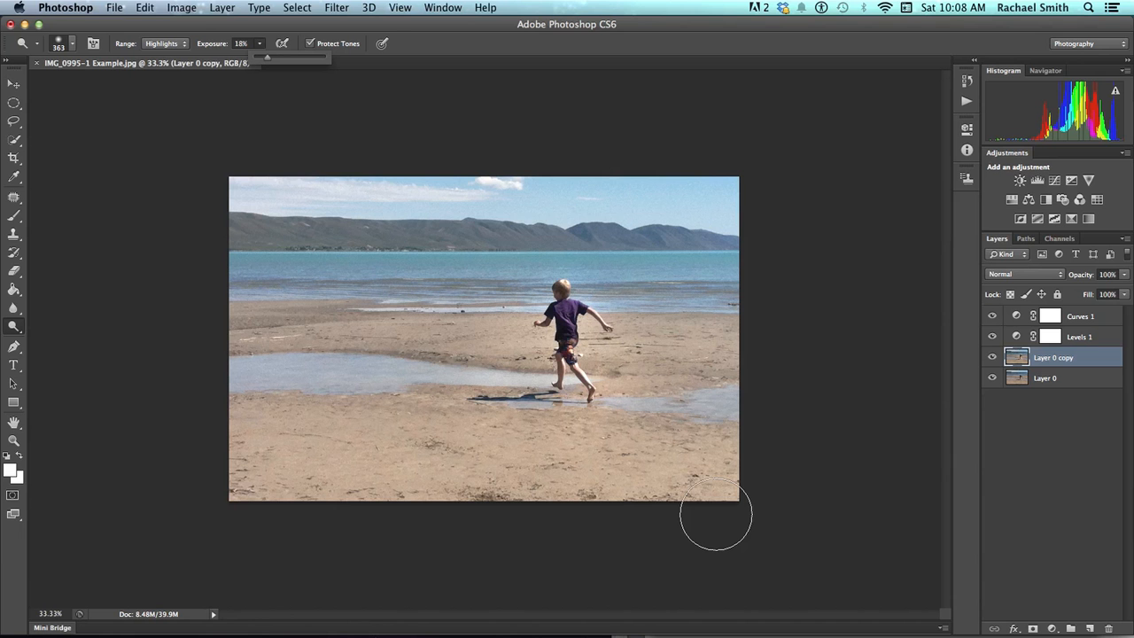
# - Try to darken the photo's lower corners with burn strokes in the Highlights range at 18% exposure
pyautogui.moveTo(718, 517); pyautogui.dragTo(748, 388)
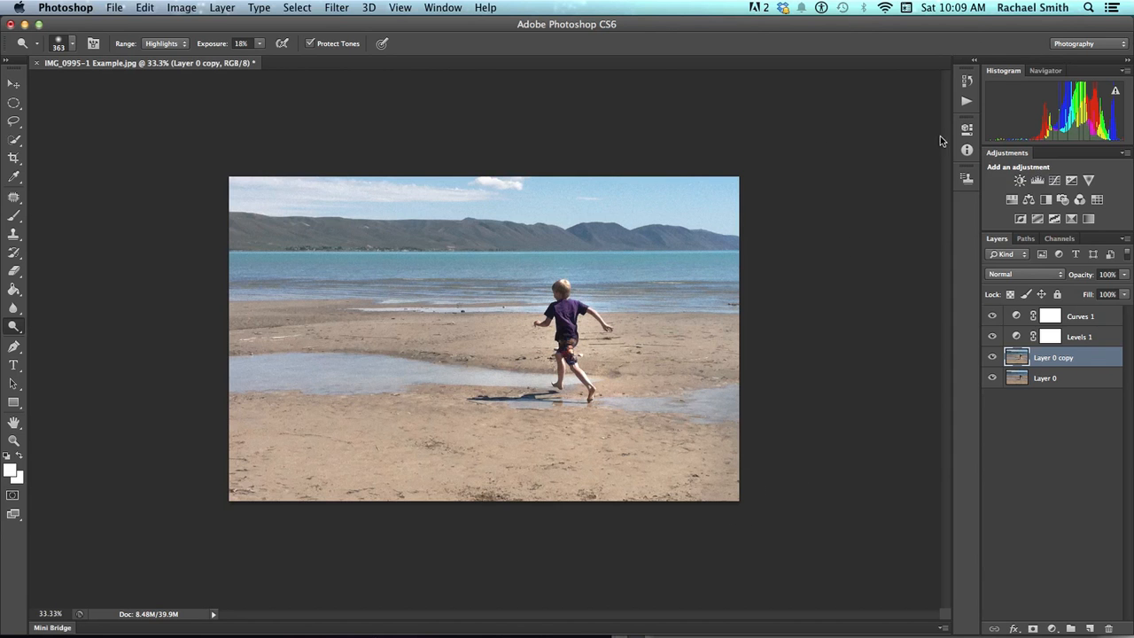
pyautogui.click(967, 78)
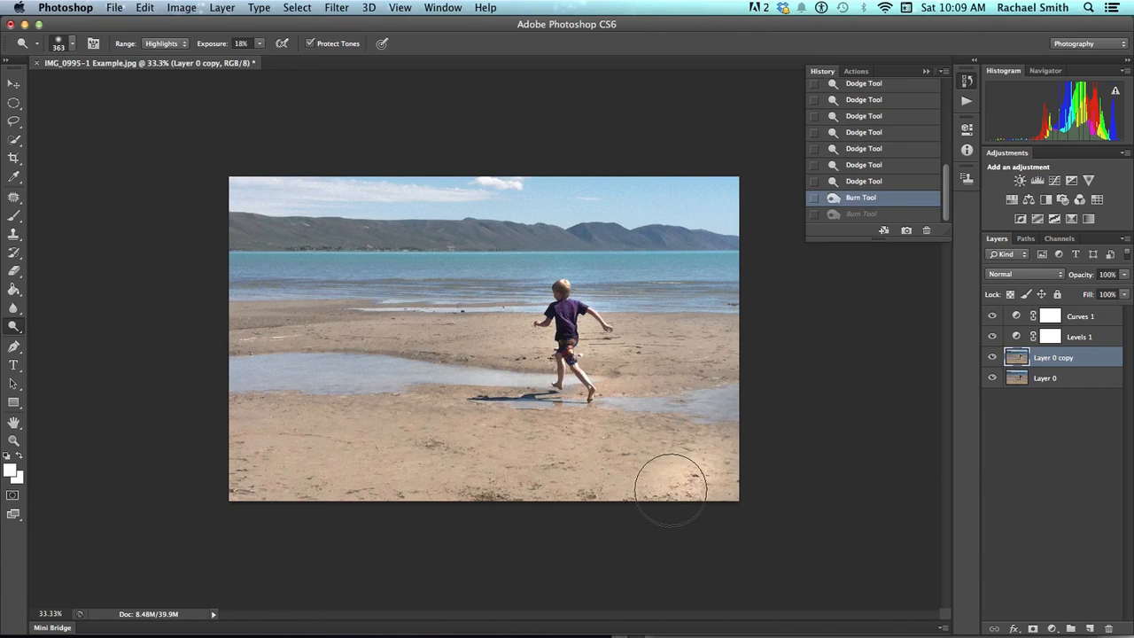
pyautogui.press('super+z')
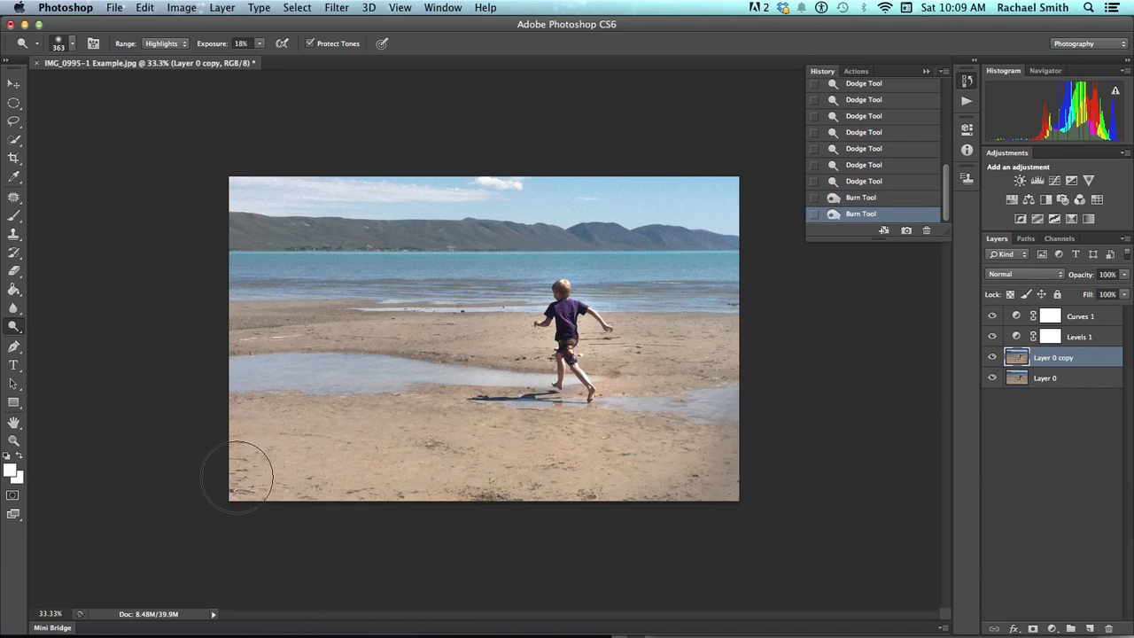
pyautogui.moveTo(288, 505)
pyautogui.mouseDown()
pyautogui.moveTo(232, 498)
pyautogui.moveTo(219, 484)
pyautogui.moveTo(363, 525)
pyautogui.moveTo(284, 515)
pyautogui.moveTo(449, 521)
pyautogui.moveTo(328, 519)
pyautogui.moveTo(444, 523)
pyautogui.moveTo(203, 452)
pyautogui.mouseUp()
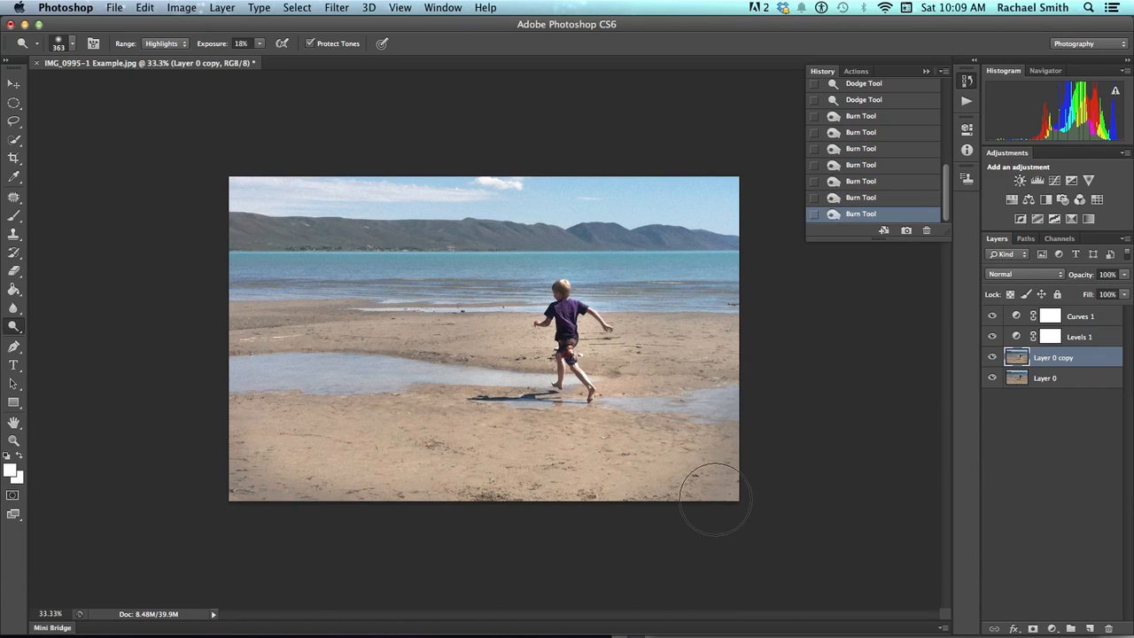
# - Set the tonal range to Midtones and revert the history to the last Dodge Tool state before the burn strokes
pyautogui.click(162, 44)
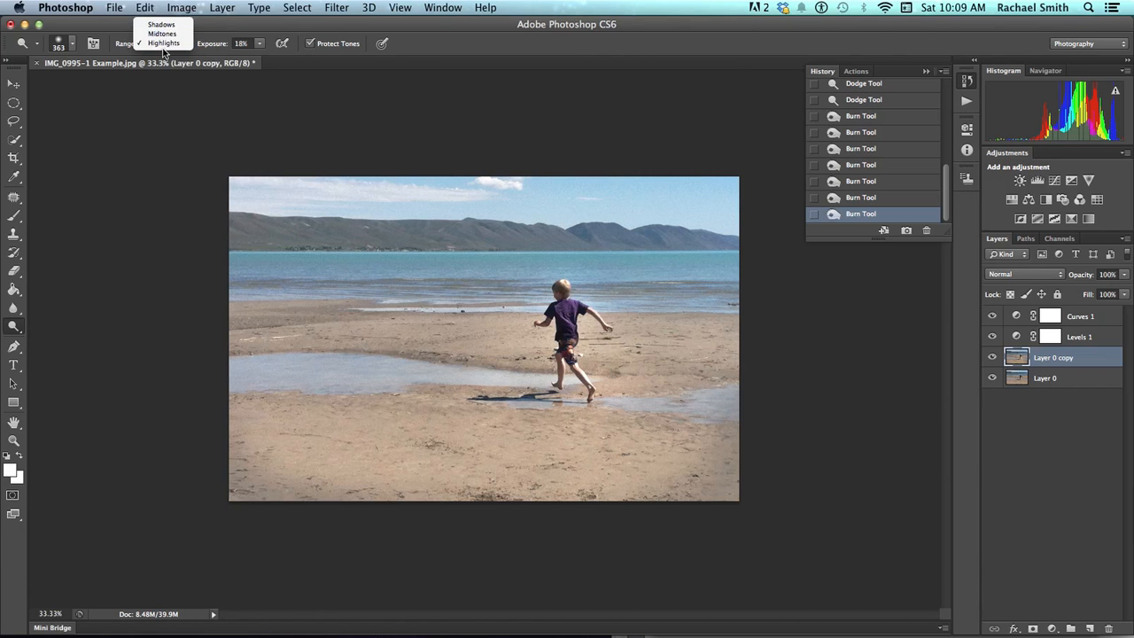
pyautogui.click(163, 34)
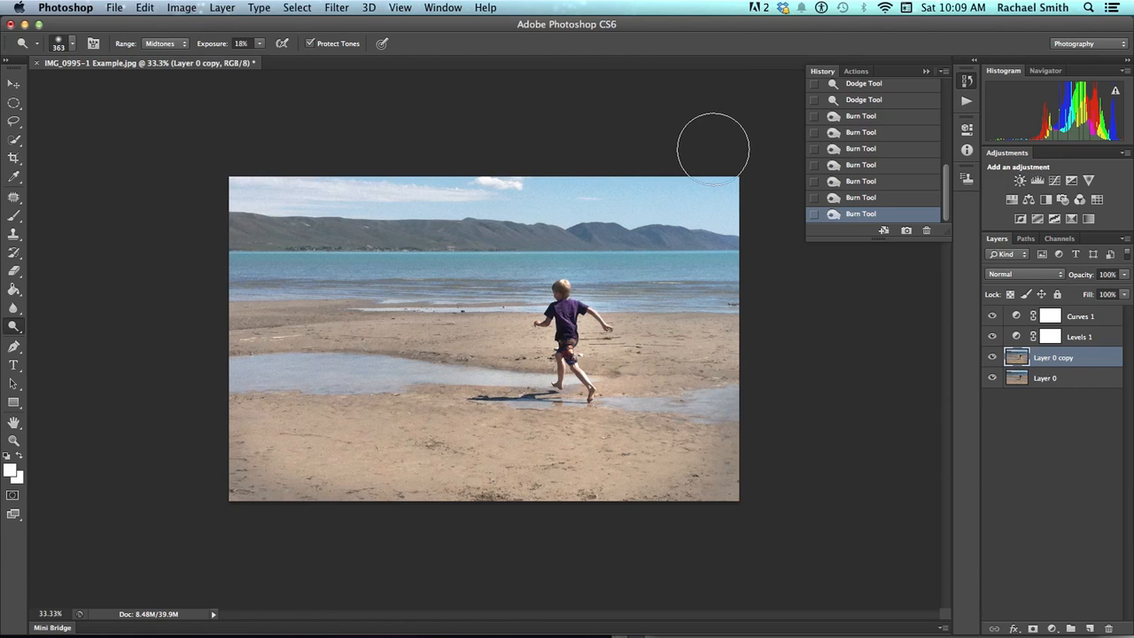
pyautogui.moveTo(946, 186); pyautogui.dragTo(946, 176)
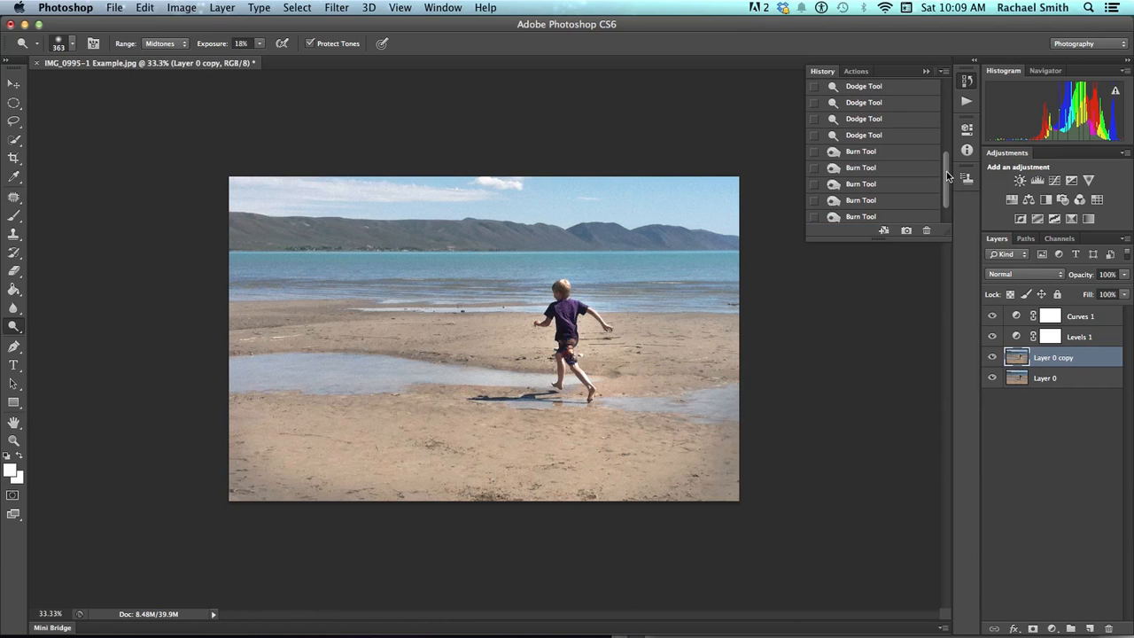
pyautogui.click(863, 136)
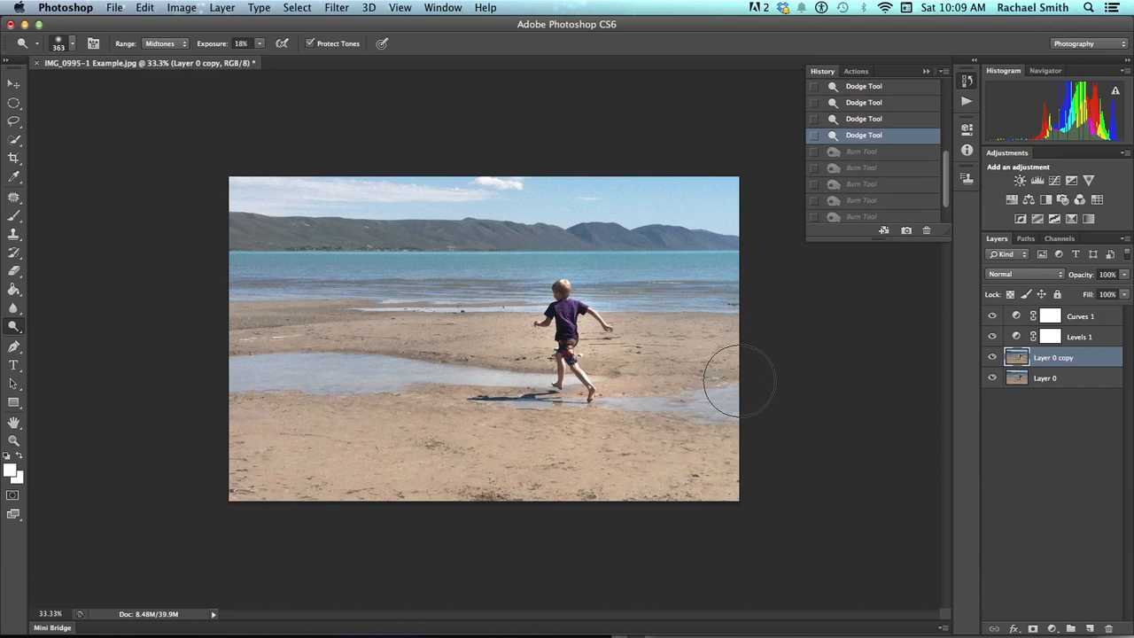
# - Burn the photo's outer edges and corners in the Midtones range at 18% exposure to create a vignette
pyautogui.moveTo(734, 416)
pyautogui.mouseDown()
pyautogui.moveTo(745, 478)
pyautogui.moveTo(714, 523)
pyautogui.mouseUp()
pyautogui.moveTo(619, 523)
pyautogui.mouseDown()
pyautogui.moveTo(678, 517)
pyautogui.moveTo(557, 523)
pyautogui.moveTo(572, 525)
pyautogui.mouseUp()
pyautogui.moveTo(754, 458)
pyautogui.mouseDown()
pyautogui.moveTo(763, 540)
pyautogui.moveTo(748, 544)
pyautogui.mouseUp()
pyautogui.moveTo(698, 548)
pyautogui.mouseDown()
pyautogui.moveTo(208, 474)
pyautogui.moveTo(290, 541)
pyautogui.mouseUp()
pyautogui.moveTo(186, 481)
pyautogui.mouseDown()
pyautogui.moveTo(263, 517)
pyautogui.moveTo(228, 487)
pyautogui.moveTo(393, 519)
pyautogui.moveTo(372, 523)
pyautogui.mouseUp()
pyautogui.moveTo(182, 413)
pyautogui.mouseDown()
pyautogui.moveTo(217, 404)
pyautogui.moveTo(253, 507)
pyautogui.moveTo(303, 534)
pyautogui.moveTo(216, 446)
pyautogui.moveTo(201, 359)
pyautogui.moveTo(288, 519)
pyautogui.moveTo(405, 542)
pyautogui.moveTo(281, 513)
pyautogui.moveTo(708, 558)
pyautogui.moveTo(490, 536)
pyautogui.mouseUp()
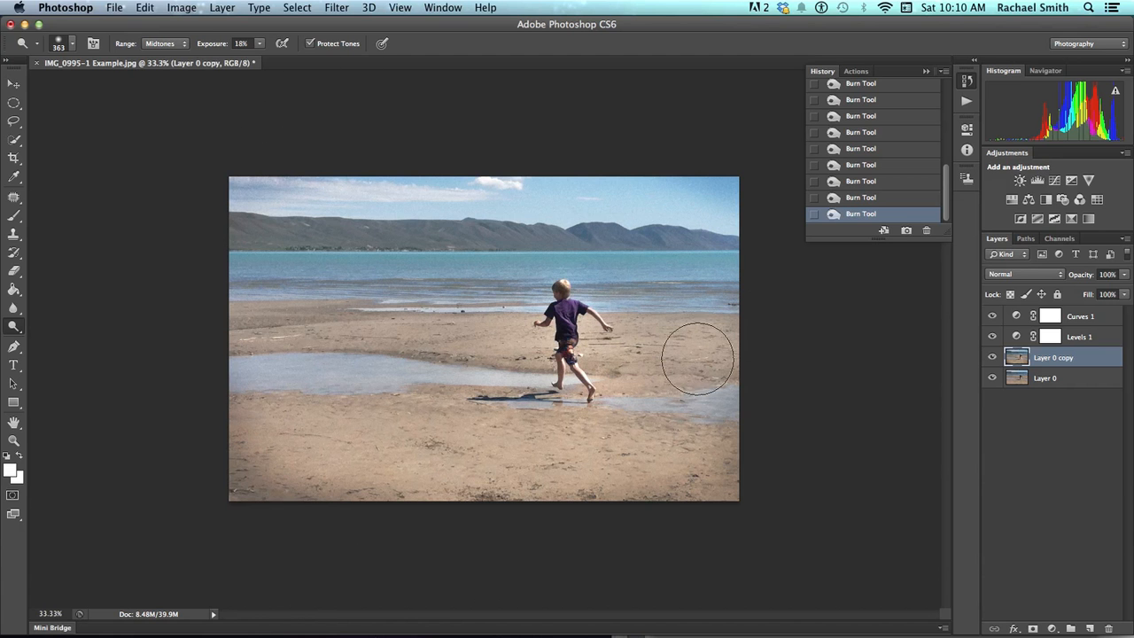
# - Compare the photo before and after the edits by toggling the visibility of Layer 0 copy, Levels 1 and Curves 1
pyautogui.click(992, 359)
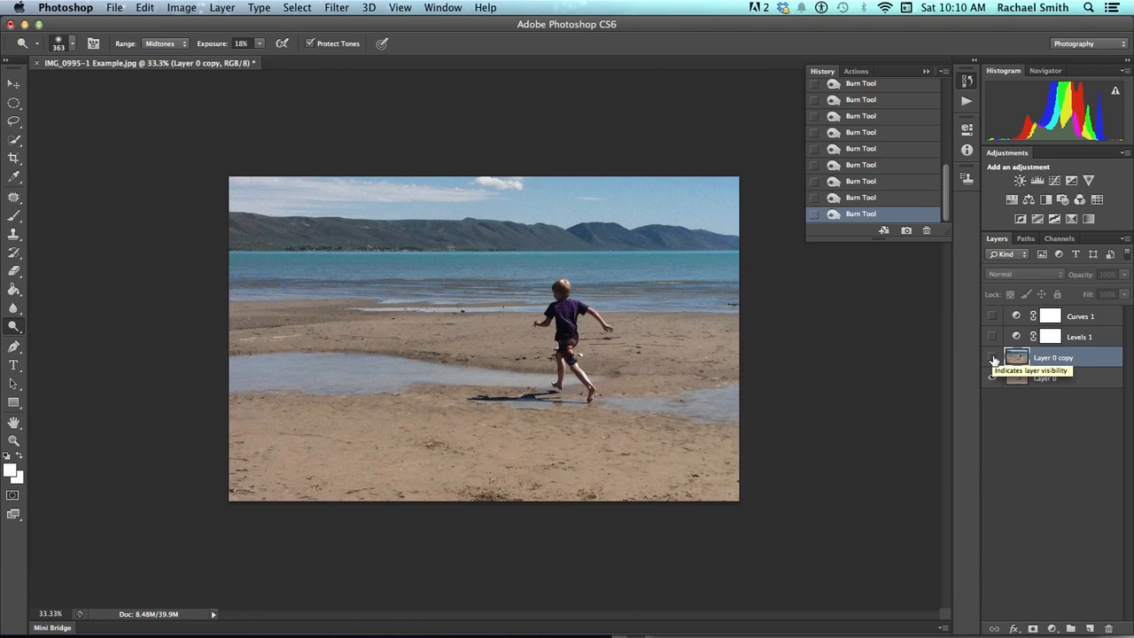
pyautogui.click(993, 359)
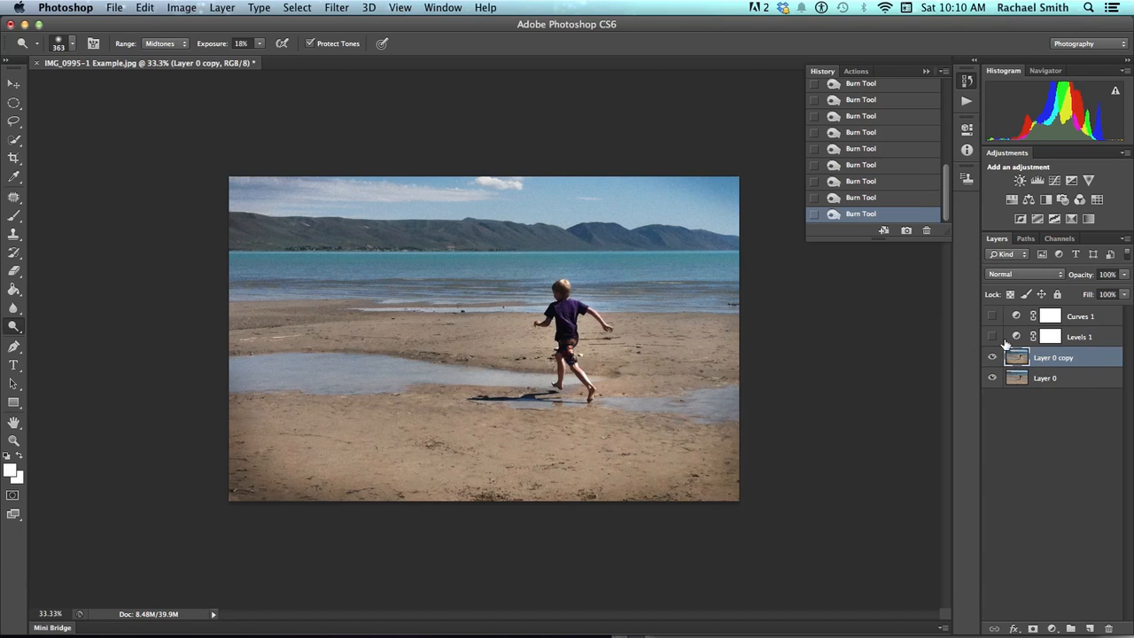
pyautogui.click(992, 336)
pyautogui.click(992, 317)
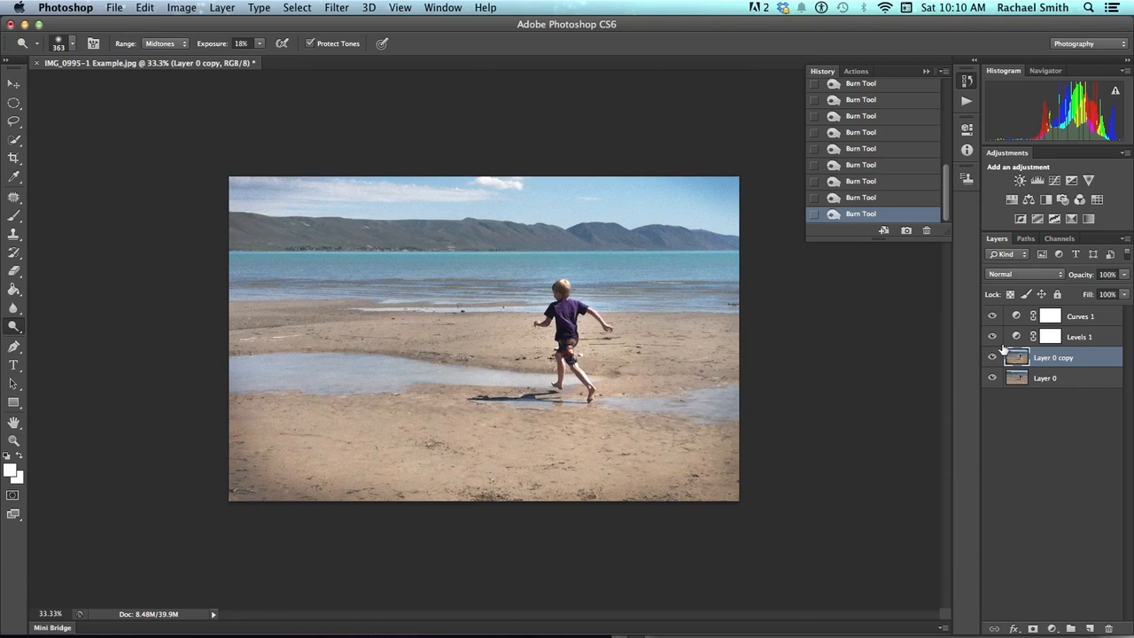
pyautogui.click(992, 357)
pyautogui.click(992, 357)
pyautogui.click(993, 357)
pyautogui.click(992, 357)
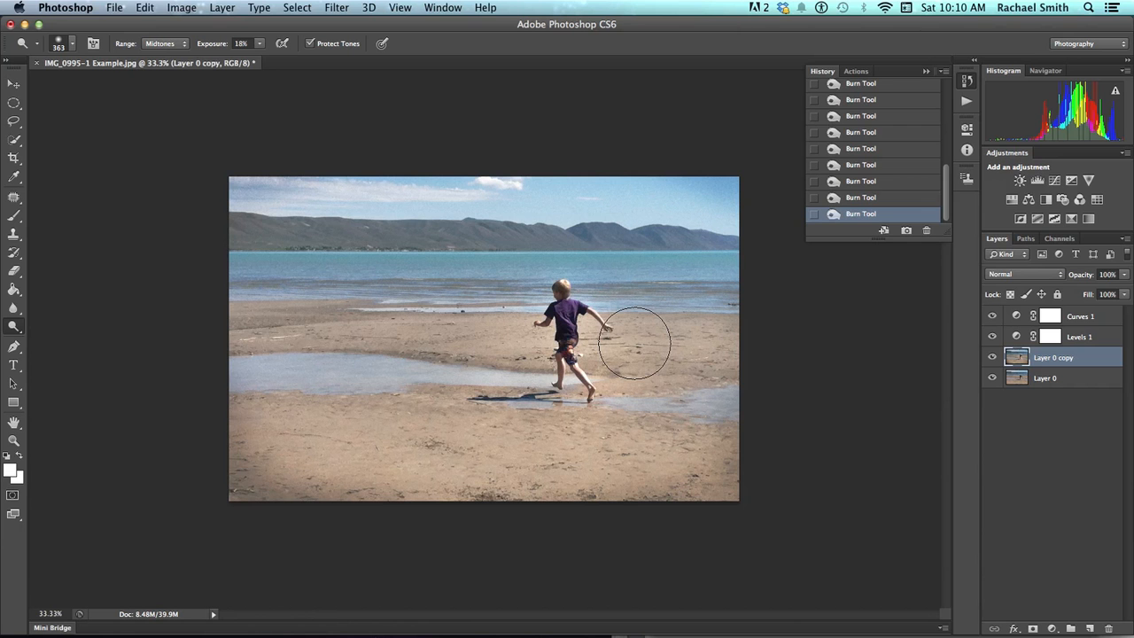